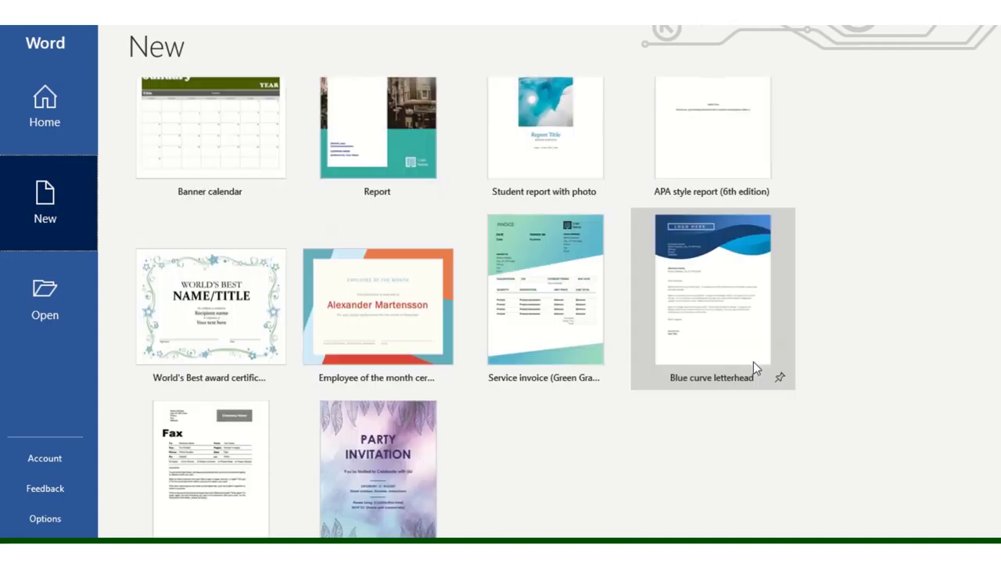
- Browse up and down through the New template gallery
{"action": "scroll", "coordinate": [753, 361], "scroll_direction": "up", "scroll_amount": 3}
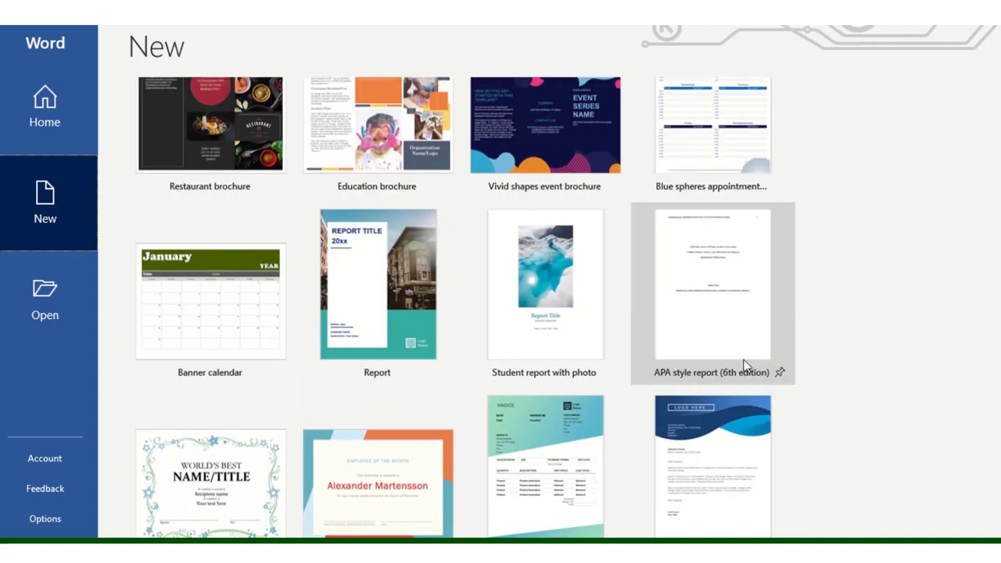
{"action": "scroll", "coordinate": [745, 366], "scroll_direction": "up", "scroll_amount": 1}
{"action": "scroll", "coordinate": [735, 383], "scroll_direction": "up", "scroll_amount": 2}
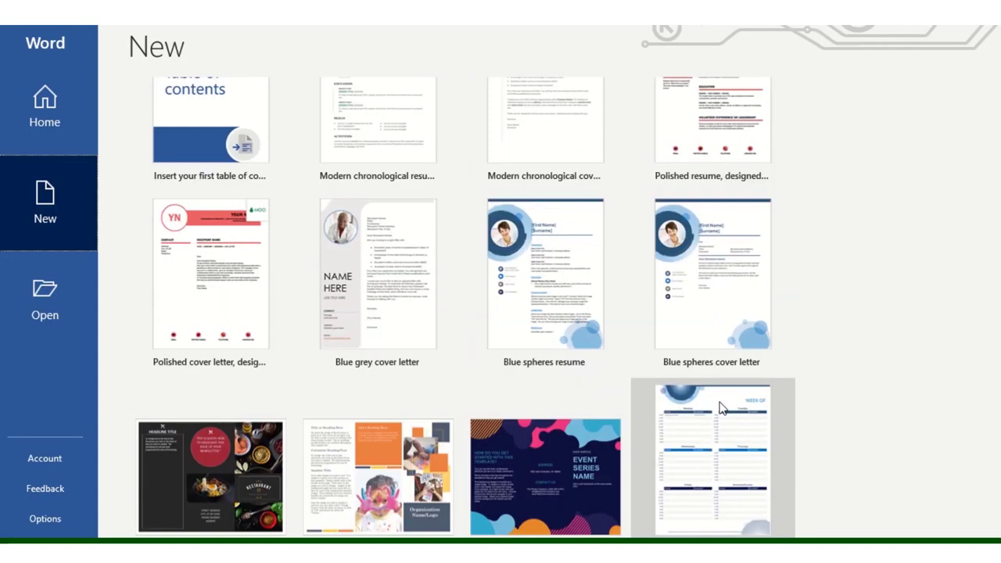
{"action": "scroll", "coordinate": [721, 408], "scroll_direction": "up", "scroll_amount": 1}
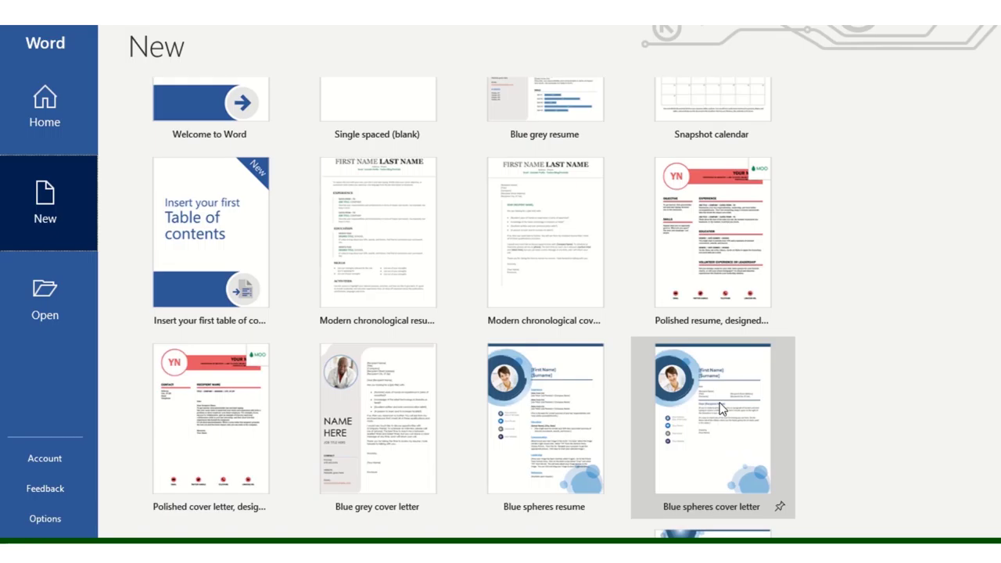
{"action": "scroll", "coordinate": [721, 408], "scroll_direction": "up", "scroll_amount": 1}
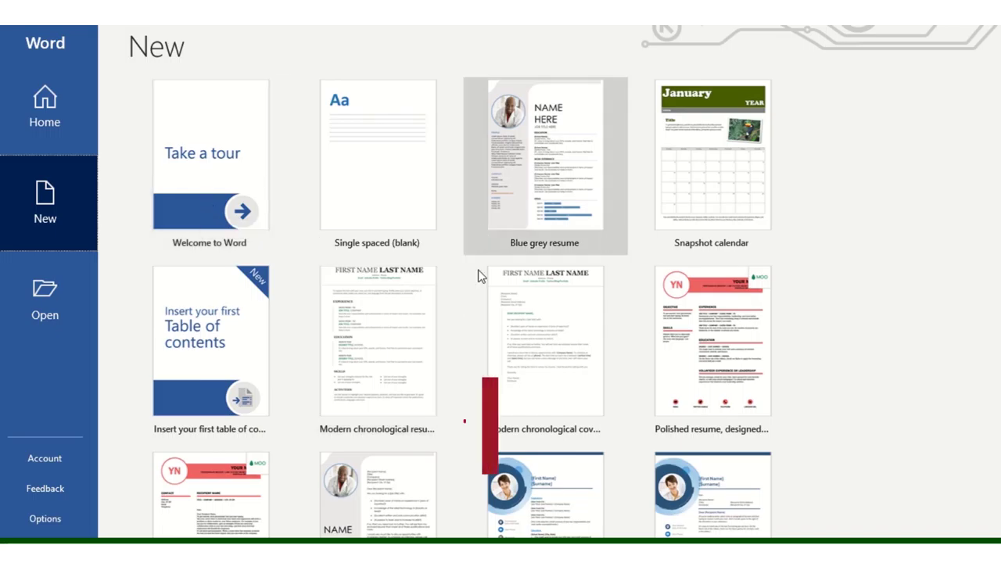
{"action": "left_click", "coordinate": [478, 305]}
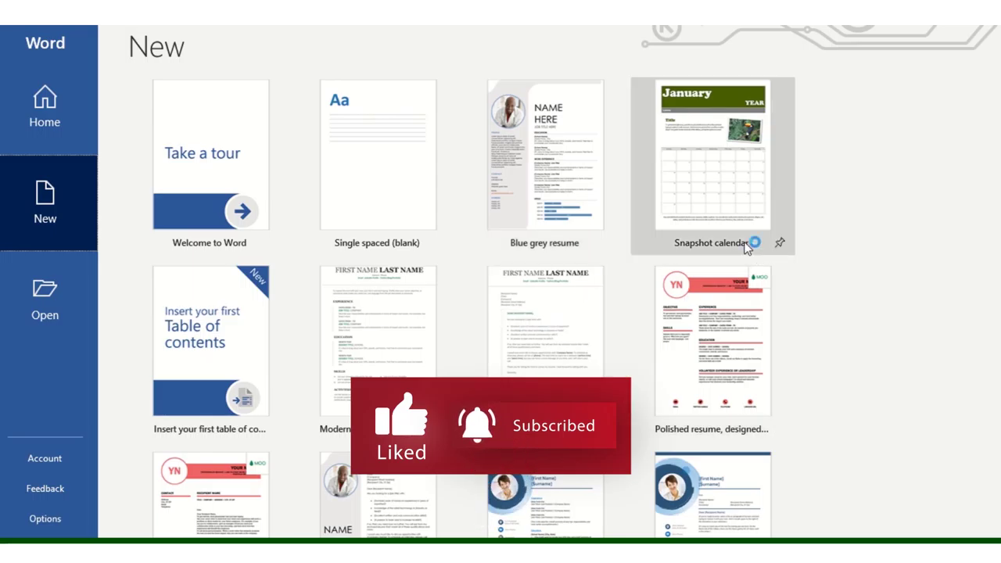
{"action": "scroll", "coordinate": [704, 203], "scroll_direction": "down", "scroll_amount": 1}
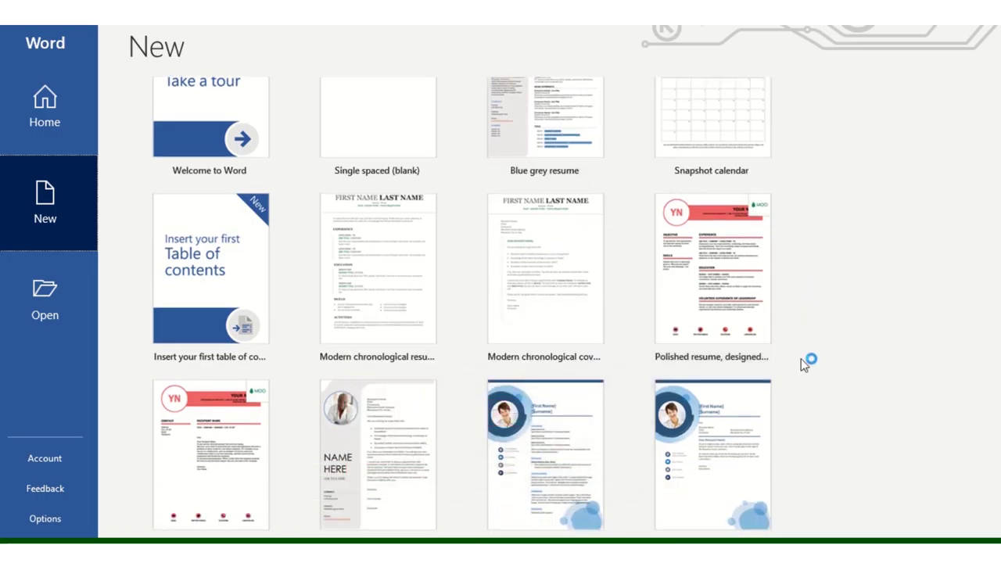
{"action": "scroll", "coordinate": [786, 358], "scroll_direction": "down", "scroll_amount": 1}
{"action": "scroll", "coordinate": [787, 352], "scroll_direction": "down", "scroll_amount": 3}
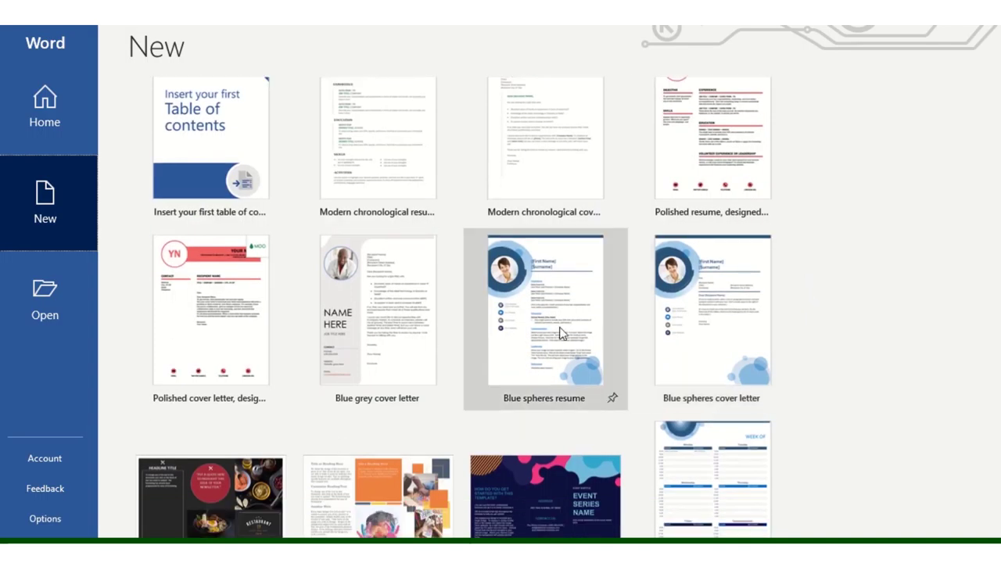
{"action": "scroll", "coordinate": [529, 365], "scroll_direction": "down", "scroll_amount": 1}
{"action": "scroll", "coordinate": [442, 293], "scroll_direction": "down", "scroll_amount": 2}
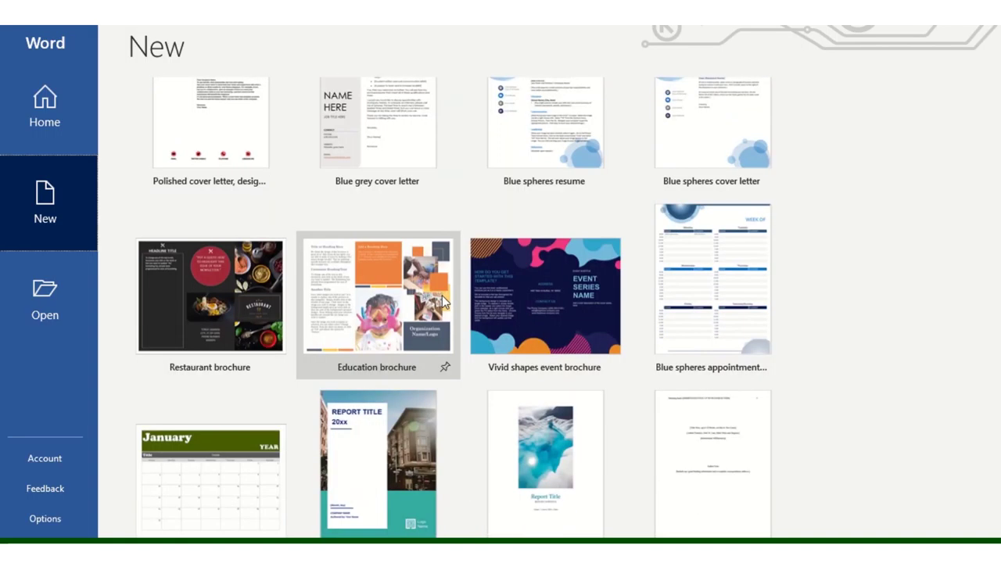
{"action": "scroll", "coordinate": [458, 296], "scroll_direction": "down", "scroll_amount": 2}
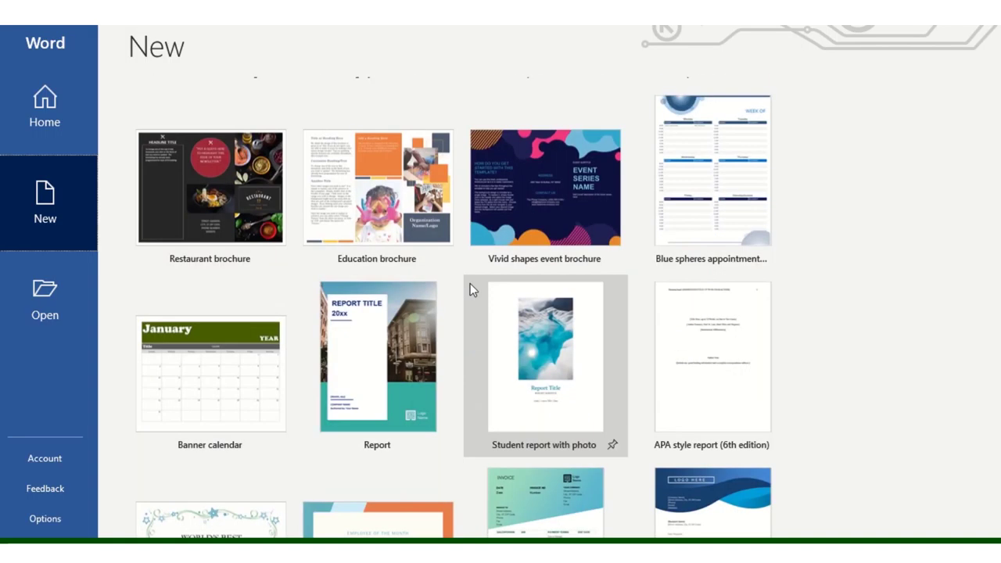
{"action": "scroll", "coordinate": [701, 194], "scroll_direction": "down", "scroll_amount": 2}
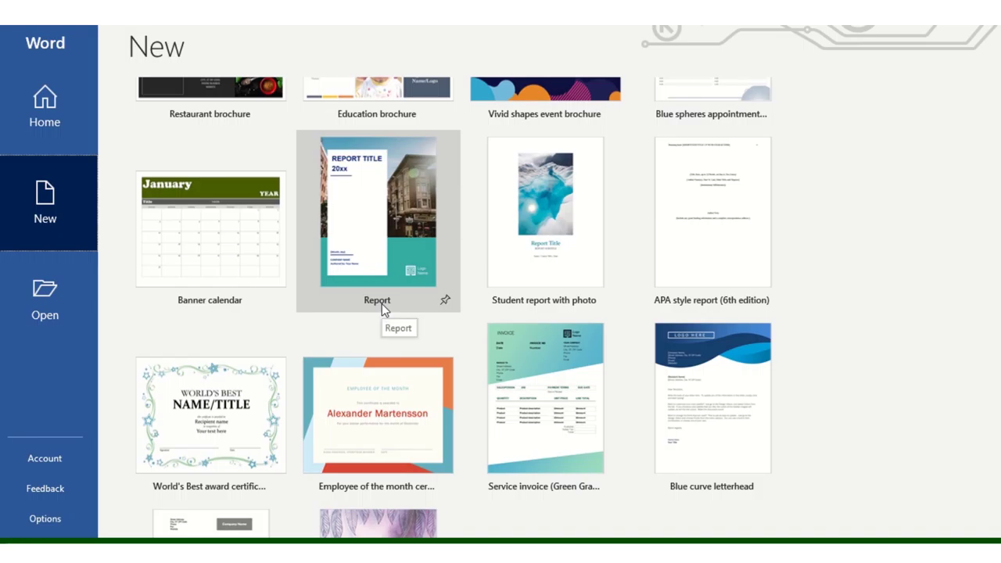
{"action": "scroll", "coordinate": [317, 275], "scroll_direction": "down", "scroll_amount": 1}
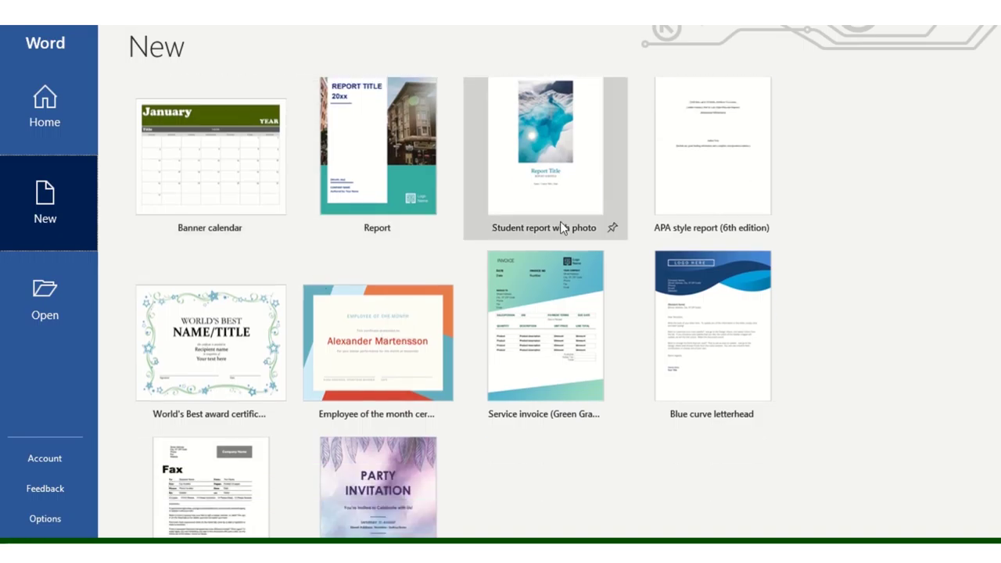
{"action": "scroll", "coordinate": [186, 341], "scroll_direction": "down", "scroll_amount": 1}
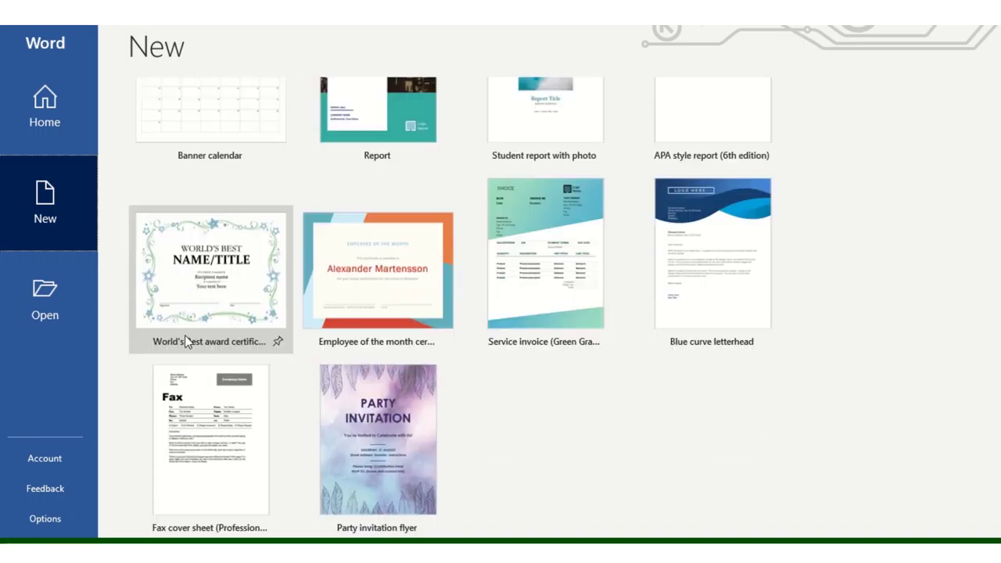
{"action": "scroll", "coordinate": [499, 337], "scroll_direction": "down", "scroll_amount": 1}
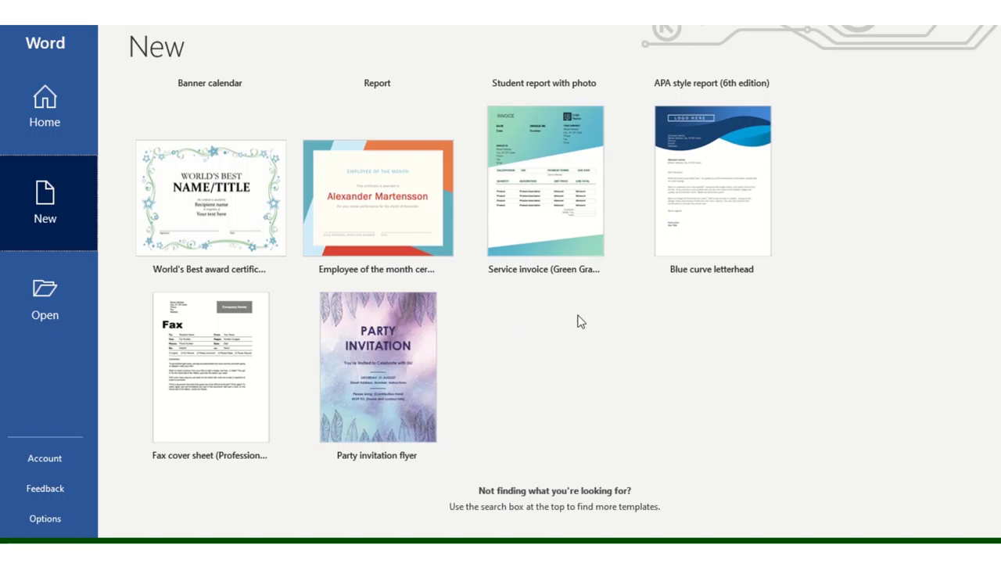
- Leave the gallery for a blank document, search Start for 'word', then return to the document
{"action": "key", "text": "Escape"}
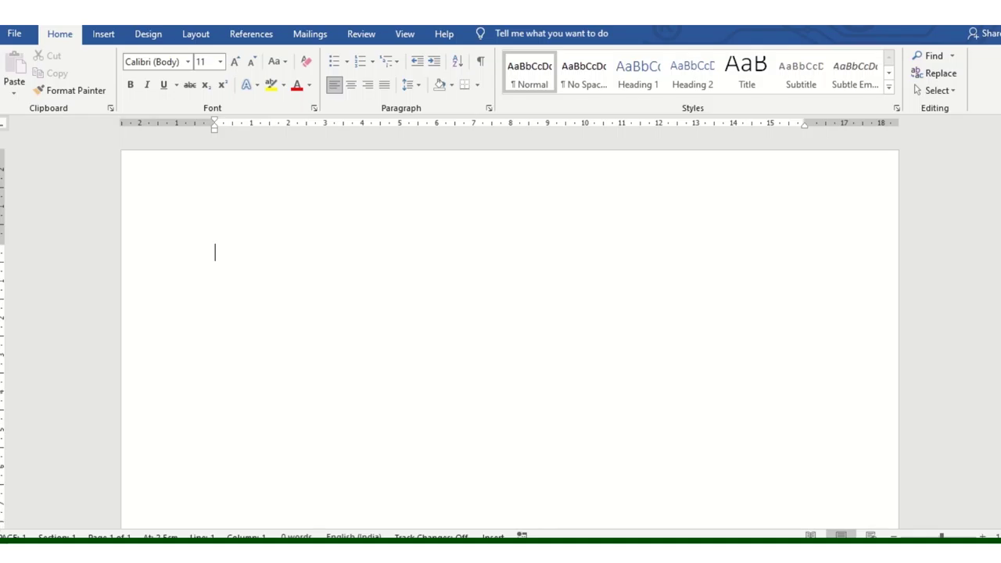
{"action": "key", "text": "super"}
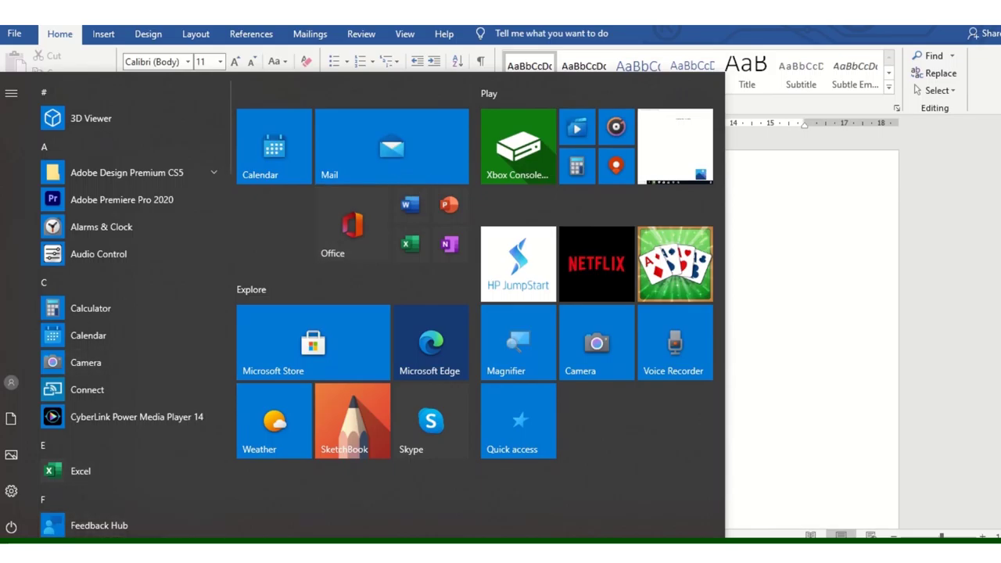
{"action": "left_click", "coordinate": [128, 534]}
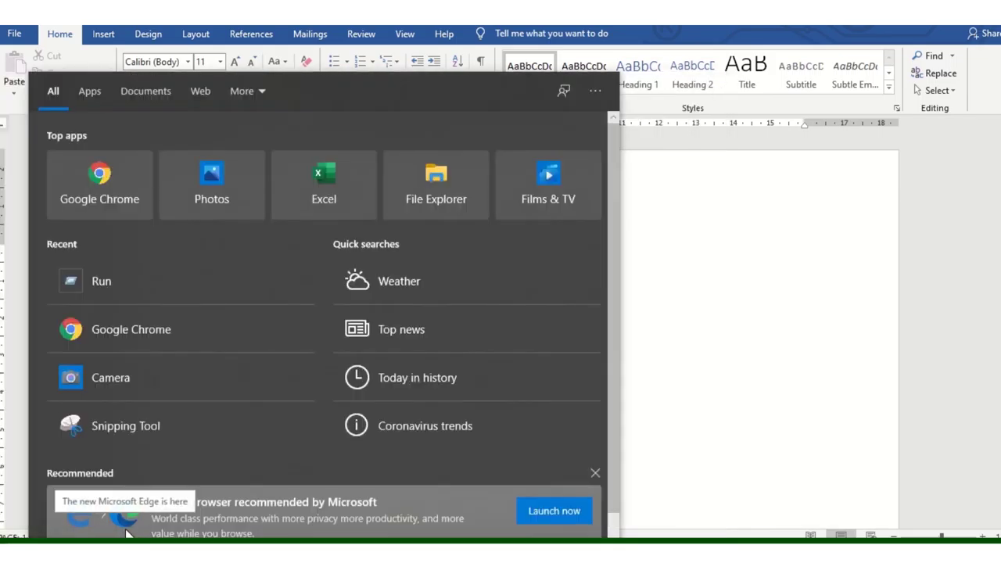
{"action": "type", "text": "word"}
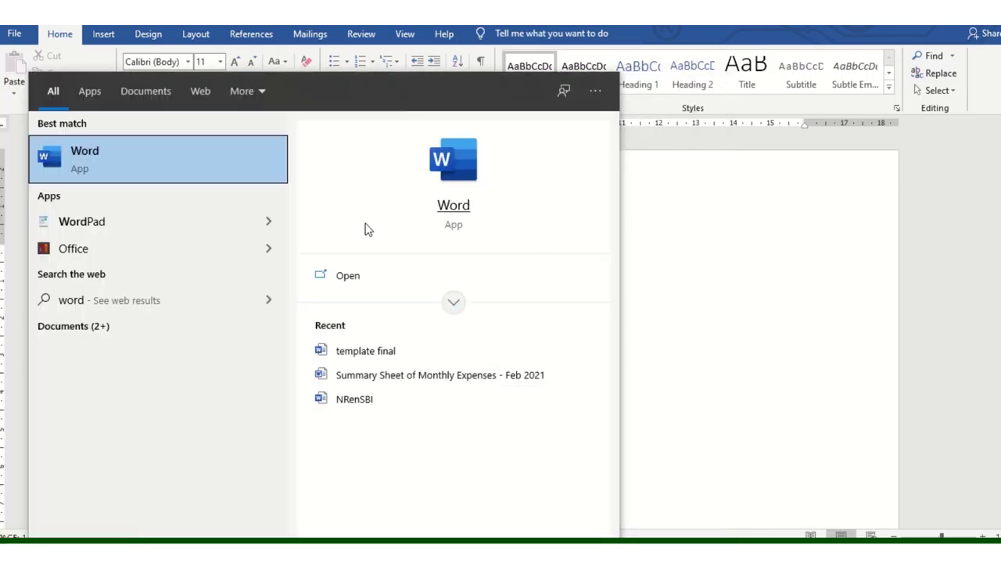
{"action": "left_click", "coordinate": [724, 256]}
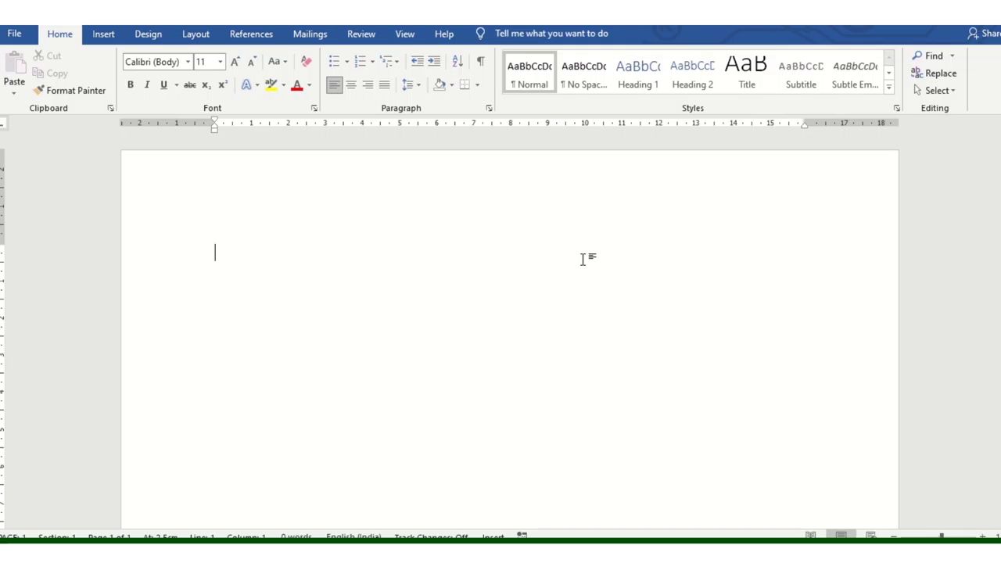
- Glance at the File menu, close it, and switch the ribbon to the Insert tab
{"action": "left_click", "coordinate": [14, 33]}
{"action": "key", "text": "Escape"}
{"action": "left_click", "coordinate": [103, 33]}
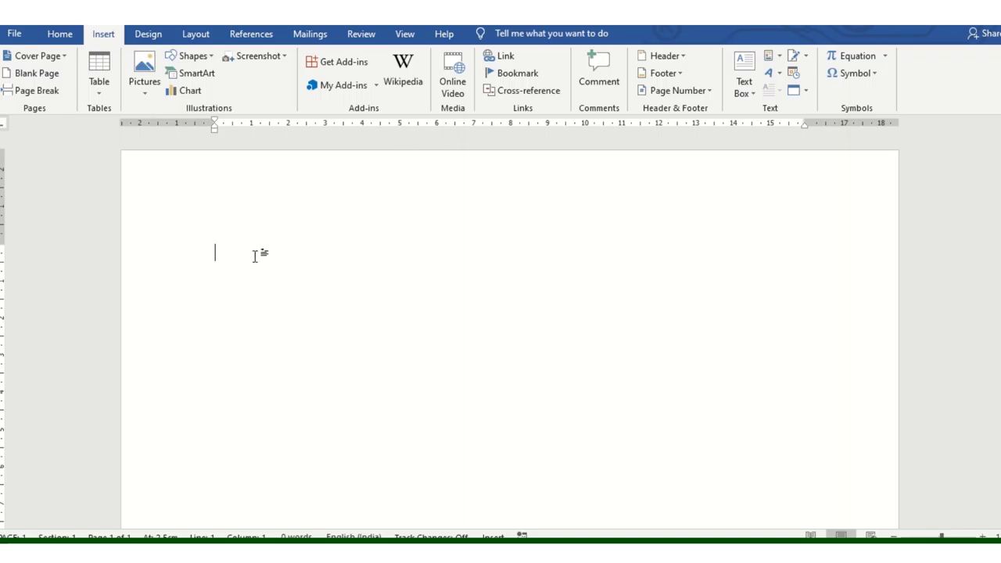
- Type 'how are you' paired text with a right-column tab stop near 10 cm
{"action": "type", "text": "how are you "}
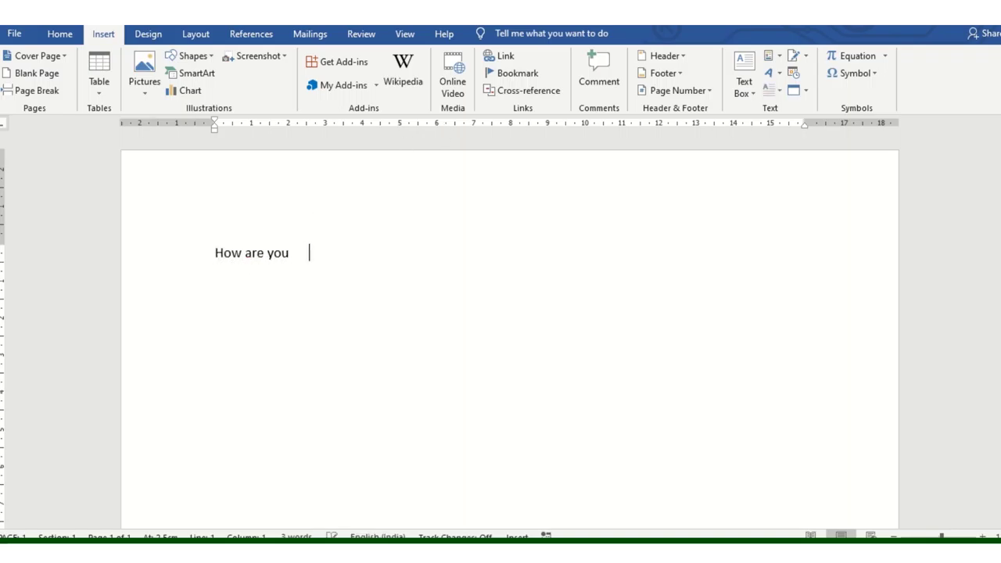
{"action": "type", "text": "fsdjflasdjf"}
{"action": "key", "text": "Tab"}
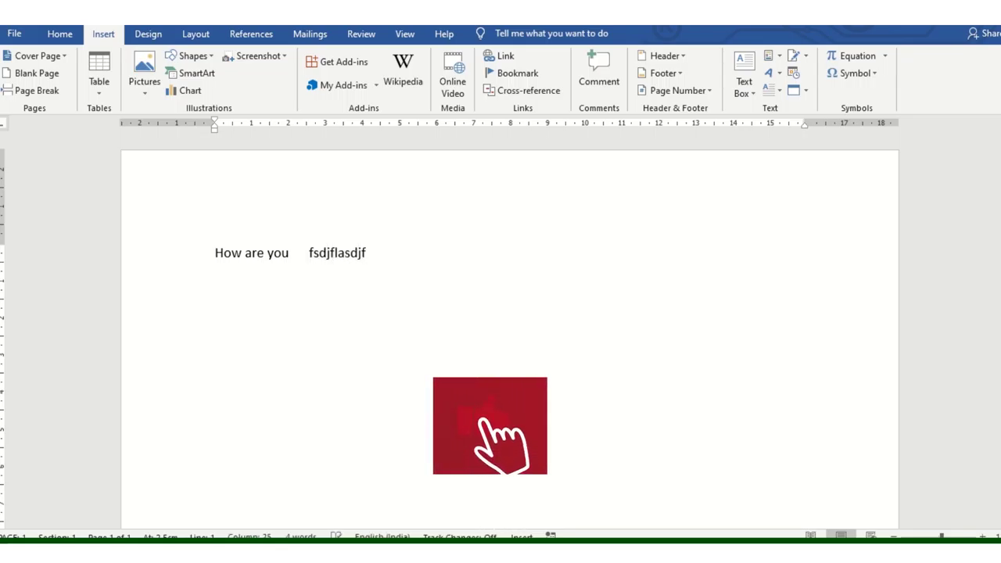
{"action": "left_click", "coordinate": [570, 129]}
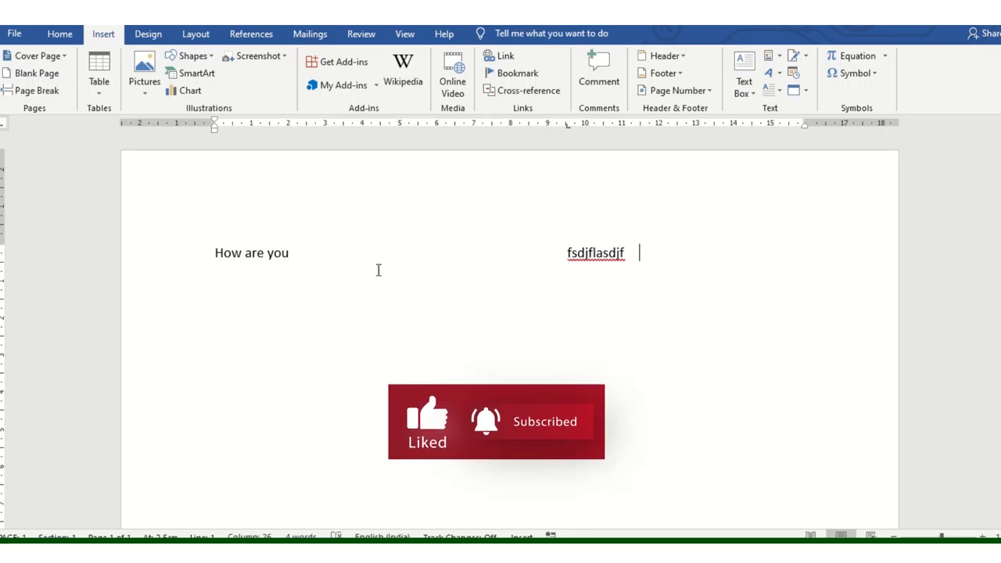
{"action": "left_click", "coordinate": [308, 263]}
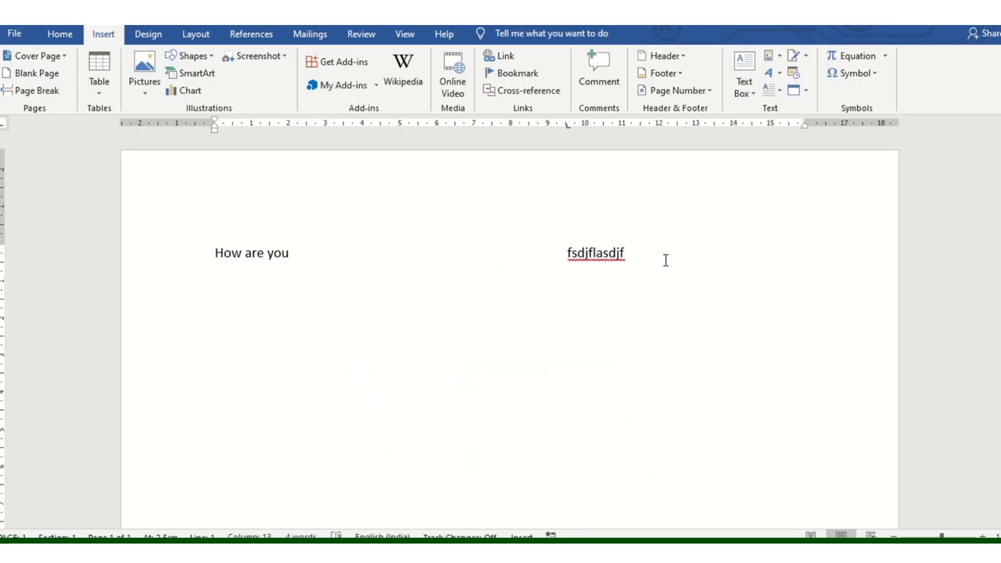
{"action": "type", "text": "fdjasdkfka"}
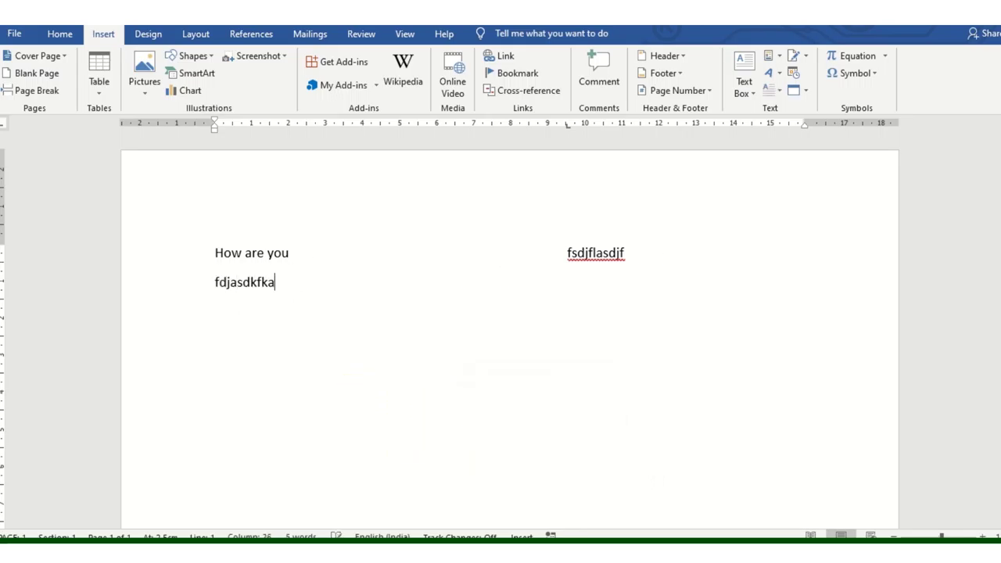
{"action": "key", "text": "Tab"}
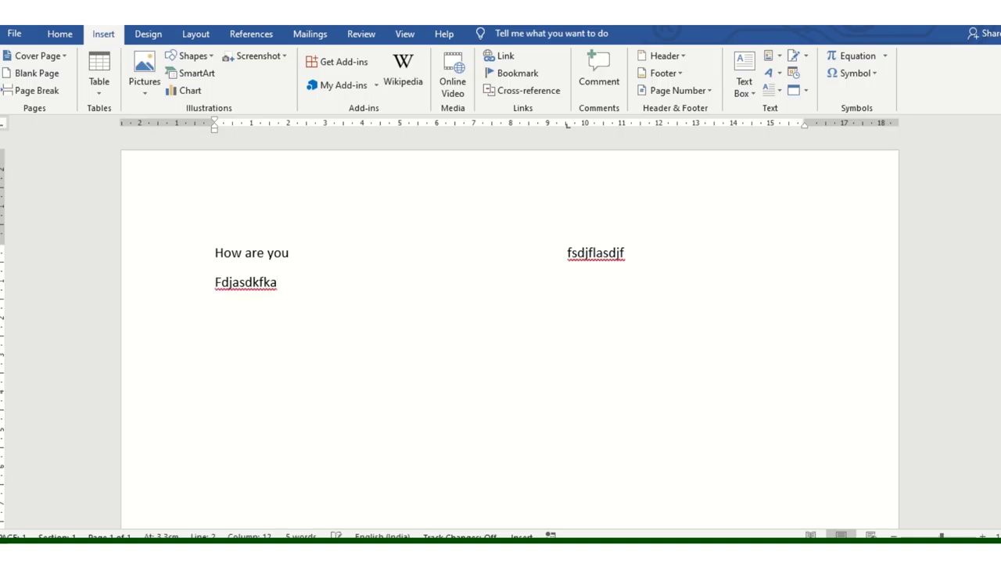
{"action": "type", "text": "asjdflajslf"}
- Add another tab-separated text pair, nudge the tab stop left, and show the Design tab
{"action": "key", "text": "Return"}
{"action": "type", "text": "asdfjlasjdkf"}
{"action": "key", "text": "Tab"}
{"action": "type", "text": "asjdlfjals"}
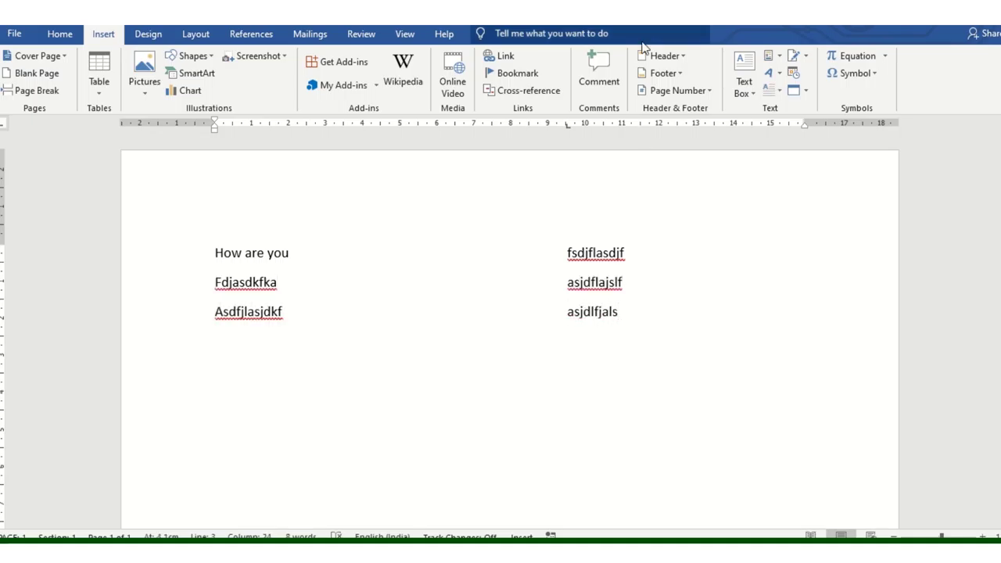
{"action": "mouse_move", "coordinate": [566, 125]}
{"action": "left_mouse_down"}
{"action": "mouse_move", "coordinate": [492, 125]}
{"action": "mouse_move", "coordinate": [579, 143]}
{"action": "left_mouse_up"}
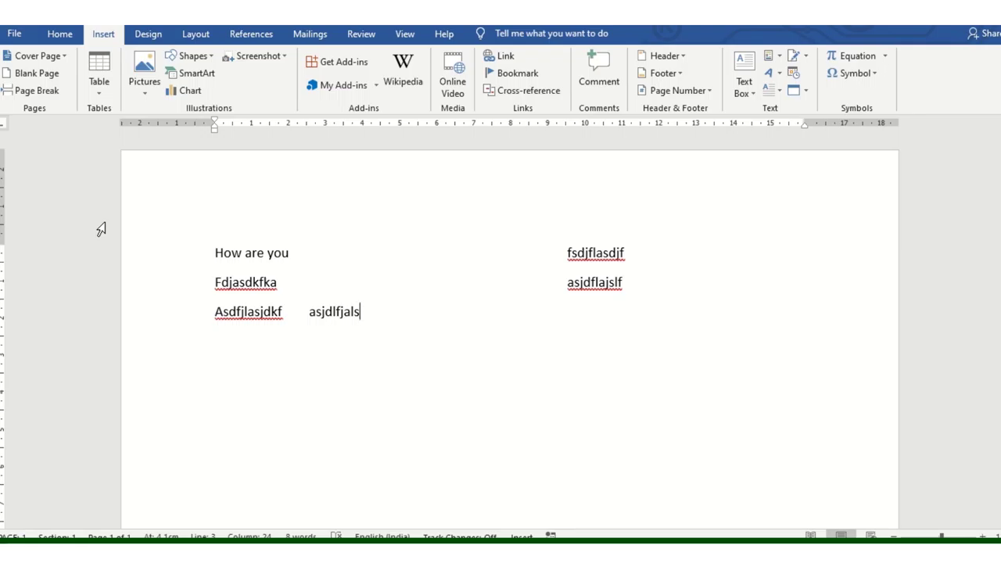
{"action": "left_click", "coordinate": [61, 36]}
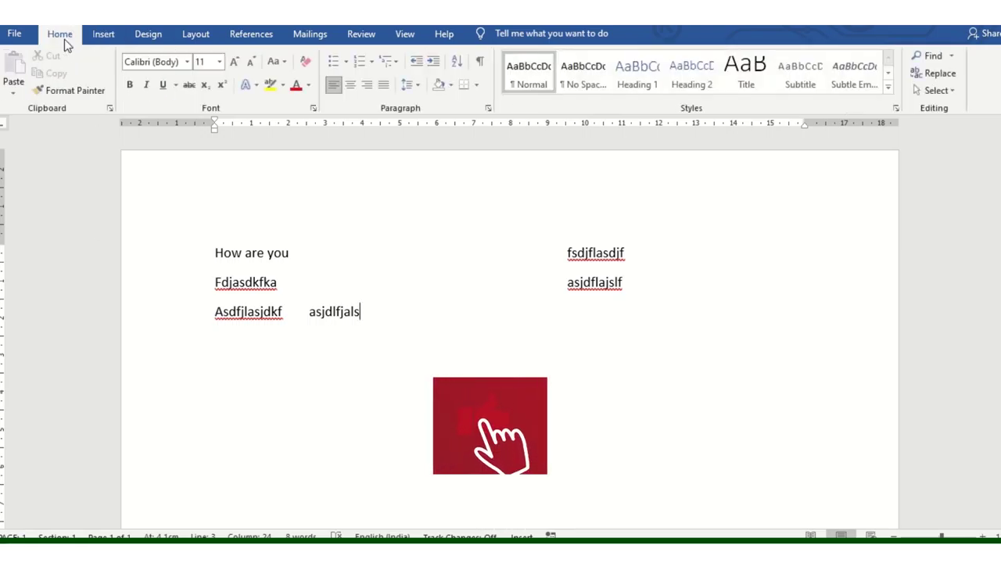
{"action": "left_click", "coordinate": [103, 33]}
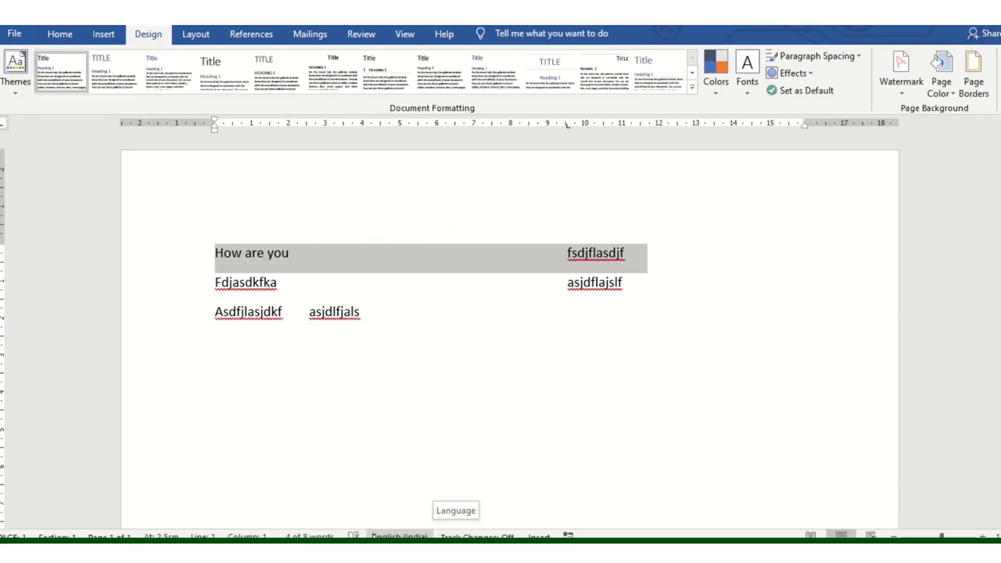
{"action": "mouse_move", "coordinate": [362, 308]}
{"action": "left_mouse_down"}
{"action": "mouse_move", "coordinate": [209, 272]}
{"action": "mouse_move", "coordinate": [199, 254]}
{"action": "left_mouse_up"}
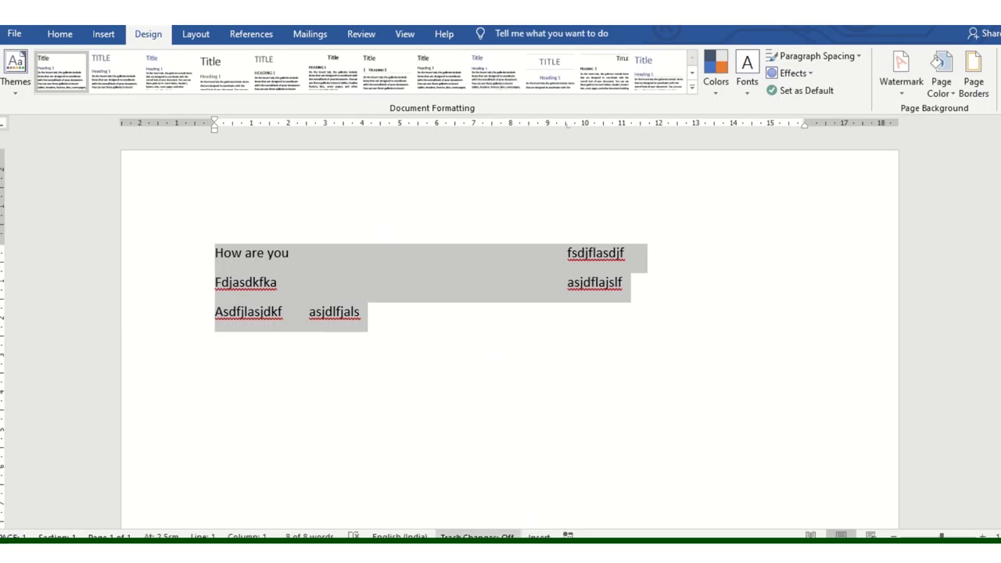
{"action": "left_click", "coordinate": [811, 534]}
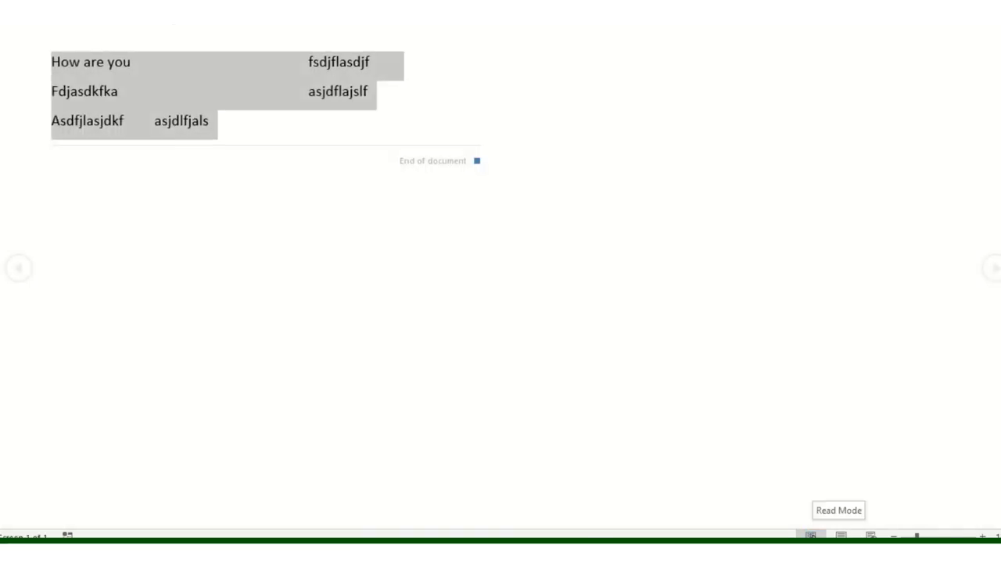
{"action": "left_click", "coordinate": [840, 535]}
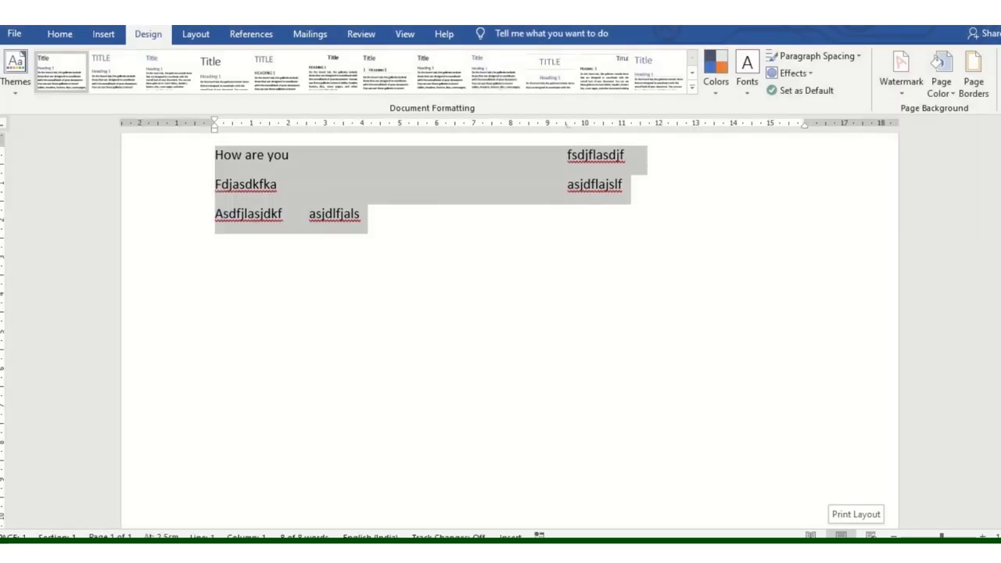
{"action": "left_click", "coordinate": [870, 534]}
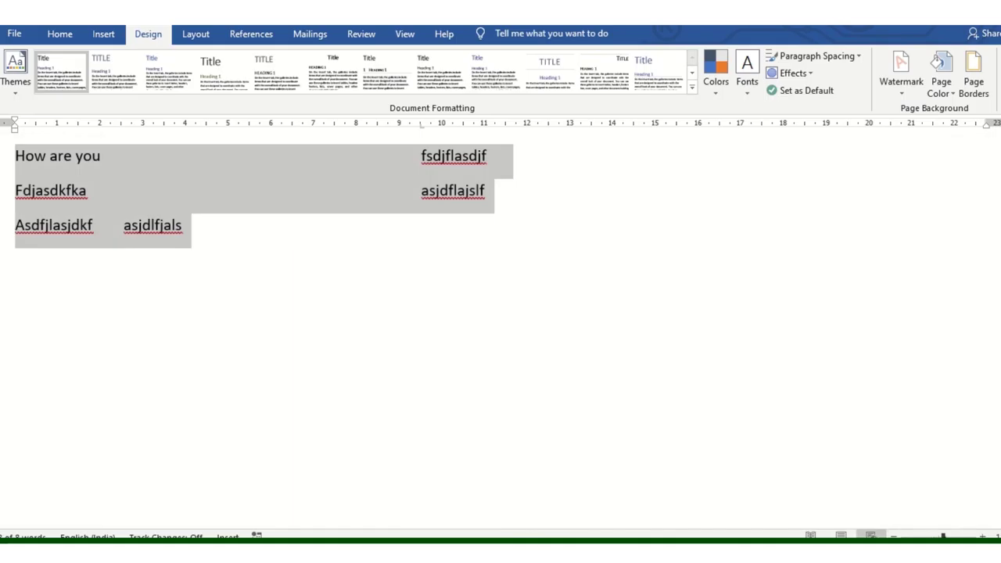
{"action": "left_click_drag", "start_coordinate": [943, 536], "coordinate": [938, 536]}
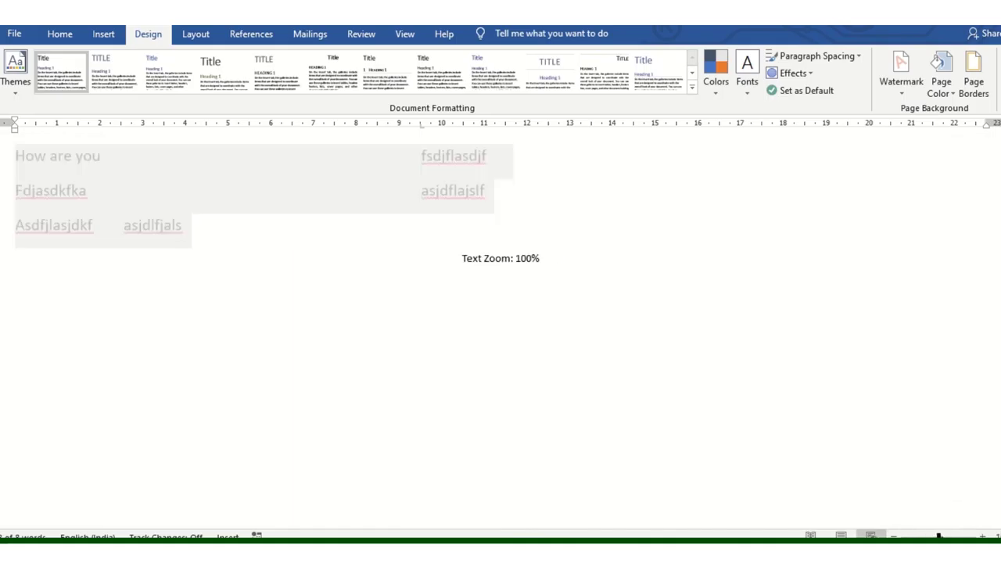
{"action": "mouse_move", "coordinate": [938, 537]}
{"action": "left_mouse_down"}
{"action": "mouse_move", "coordinate": [927, 536]}
{"action": "mouse_move", "coordinate": [938, 536]}
{"action": "left_mouse_up"}
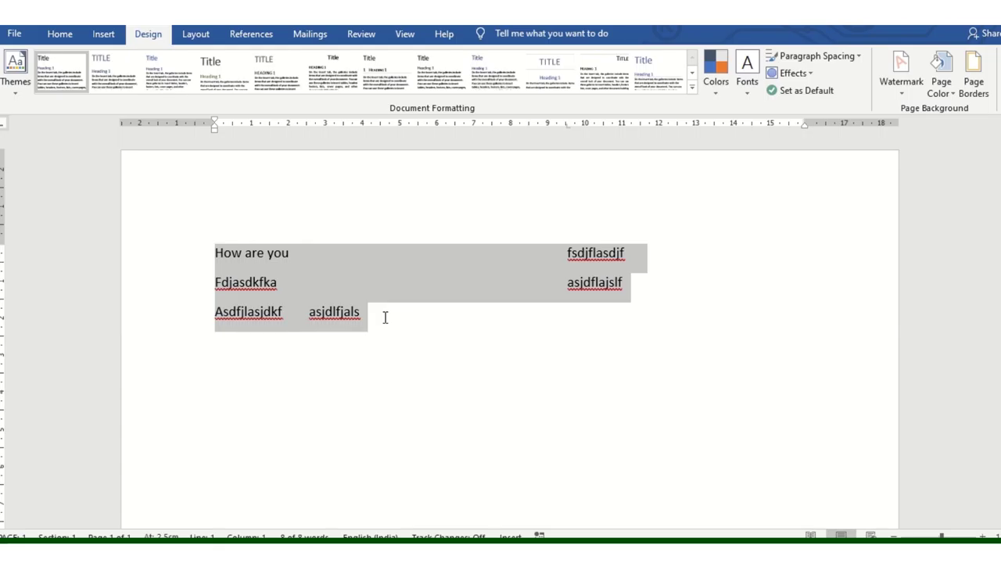
{"action": "left_click", "coordinate": [15, 39]}
- In File > New, find the Welcome to Word template, preview it and create it
{"action": "left_click", "coordinate": [23, 105]}
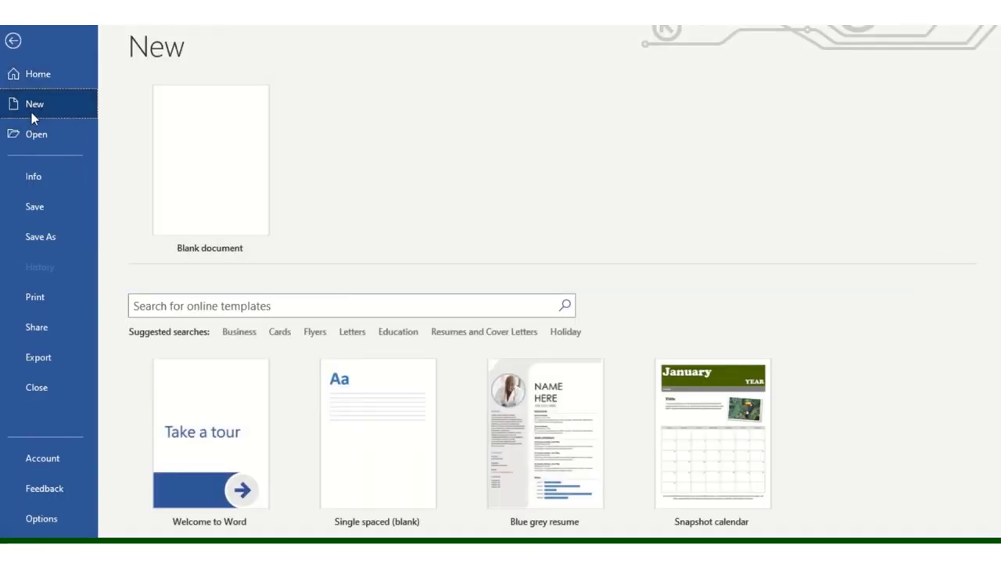
{"action": "scroll", "coordinate": [335, 186], "scroll_direction": "down", "scroll_amount": 1}
{"action": "scroll", "coordinate": [347, 319], "scroll_direction": "down", "scroll_amount": 3}
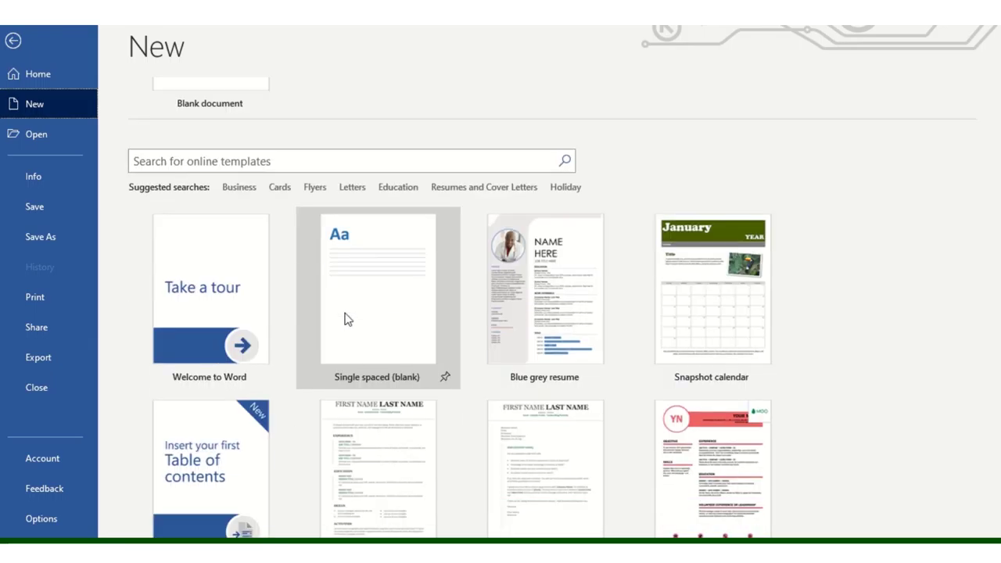
{"action": "scroll", "coordinate": [347, 319], "scroll_direction": "down", "scroll_amount": 3}
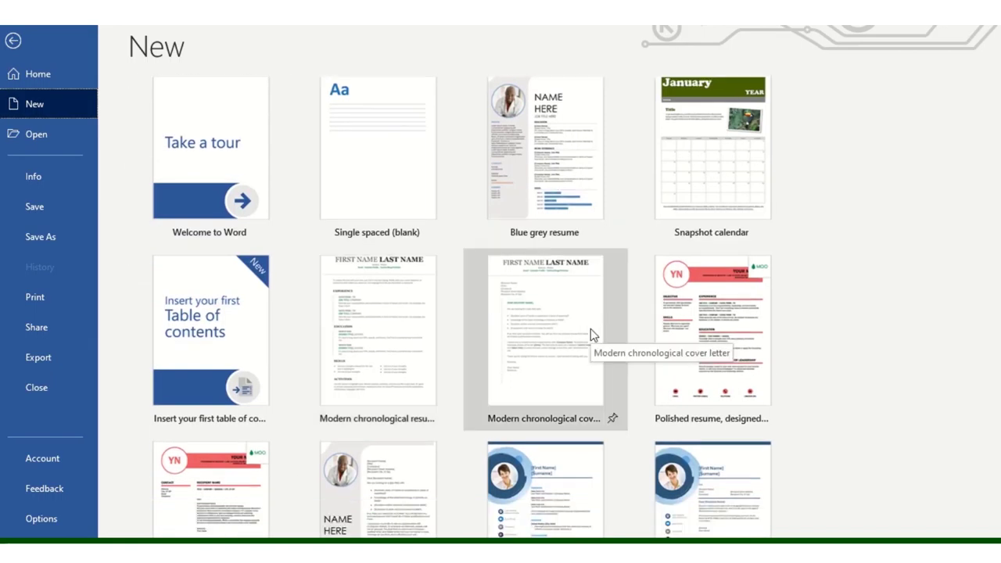
{"action": "scroll", "coordinate": [590, 328], "scroll_direction": "down", "scroll_amount": 1}
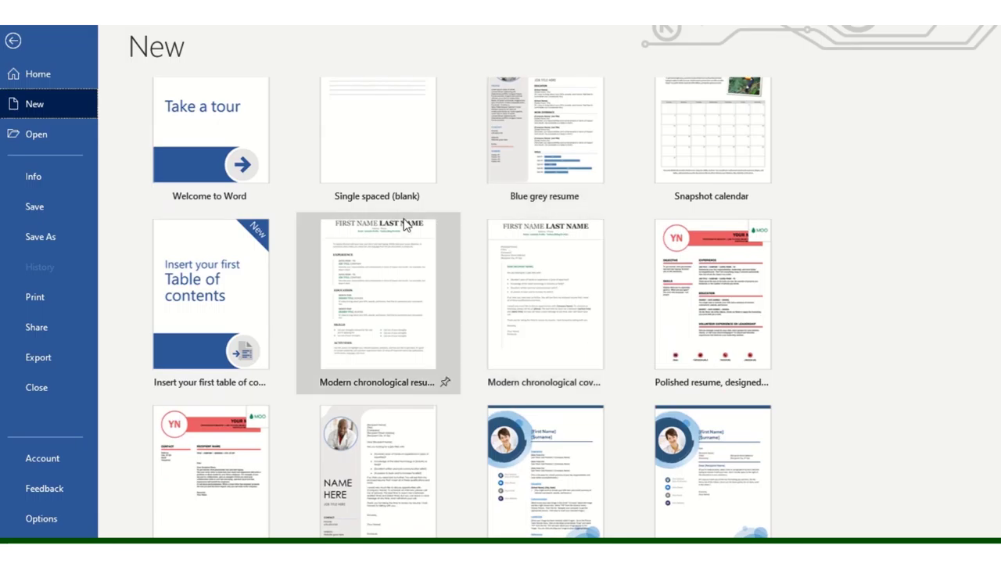
{"action": "scroll", "coordinate": [430, 243], "scroll_direction": "down", "scroll_amount": 2}
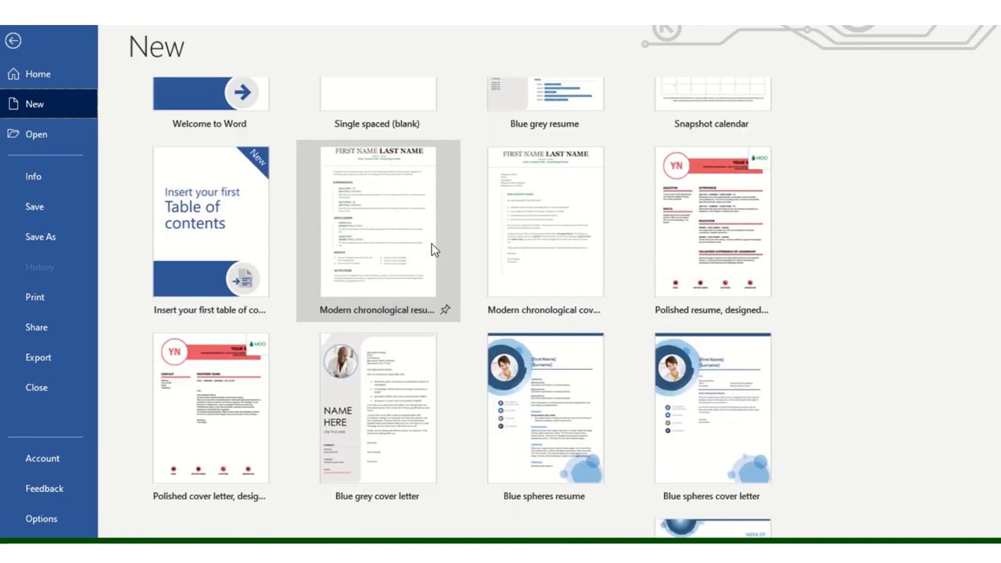
{"action": "scroll", "coordinate": [428, 311], "scroll_direction": "up", "scroll_amount": 3}
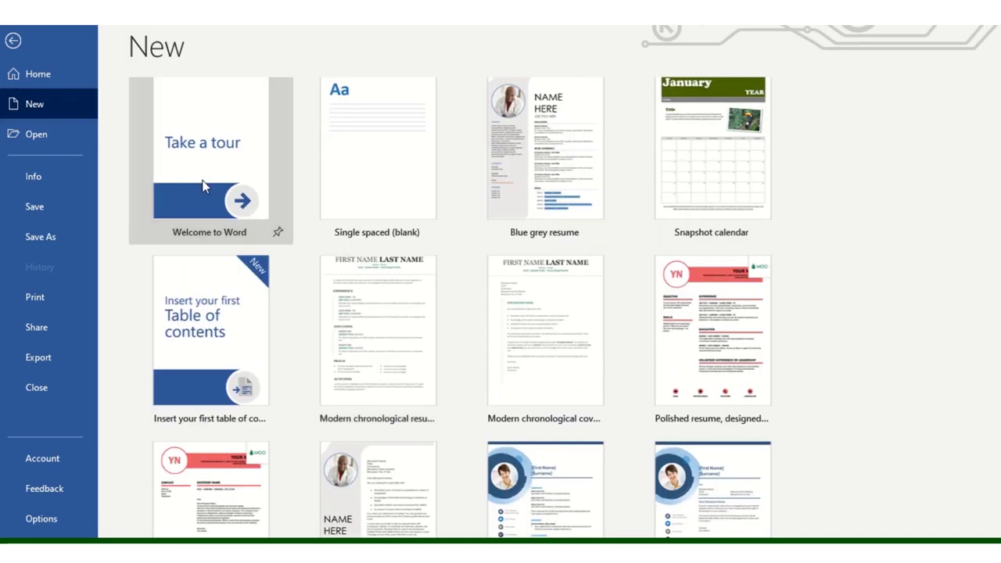
{"action": "left_click", "coordinate": [203, 185]}
{"action": "left_click", "coordinate": [615, 330]}
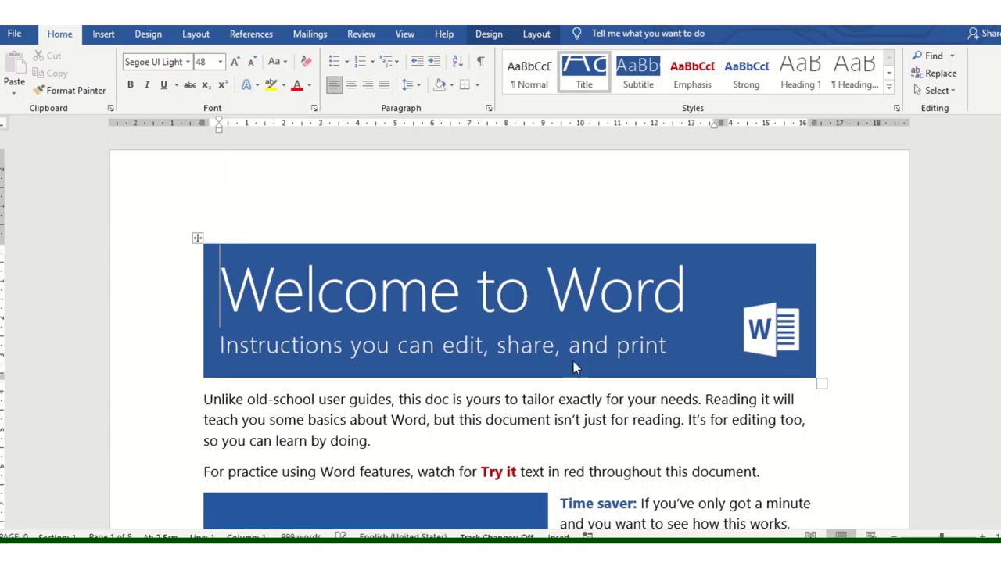
- Scroll through the Welcome to Word sections like 'Share and collaborate' and 'formatting text'
{"action": "scroll", "coordinate": [773, 254], "scroll_direction": "down", "scroll_amount": 1}
{"action": "scroll", "coordinate": [842, 335], "scroll_direction": "down", "scroll_amount": 1}
{"action": "scroll", "coordinate": [842, 335], "scroll_direction": "down", "scroll_amount": 2}
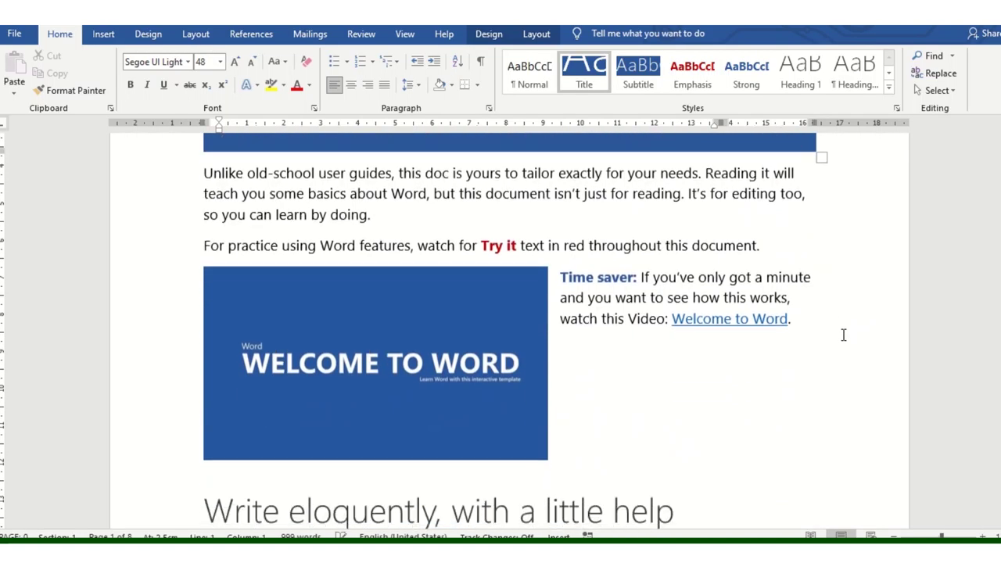
{"action": "scroll", "coordinate": [715, 371], "scroll_direction": "down", "scroll_amount": 2}
{"action": "scroll", "coordinate": [715, 371], "scroll_direction": "down", "scroll_amount": 2}
{"action": "scroll", "coordinate": [715, 371], "scroll_direction": "down", "scroll_amount": 2}
{"action": "scroll", "coordinate": [714, 371], "scroll_direction": "down", "scroll_amount": 5}
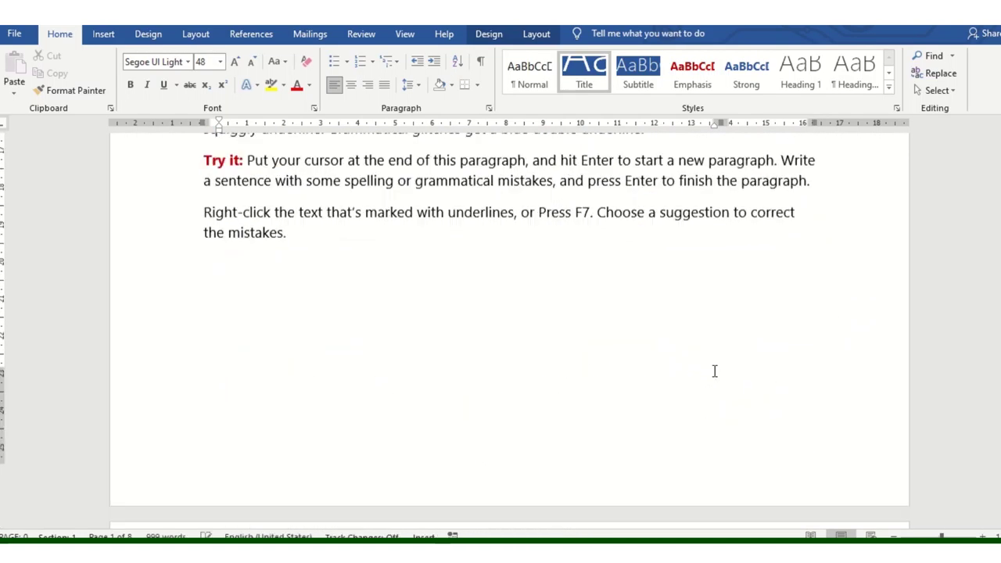
{"action": "scroll", "coordinate": [713, 370], "scroll_direction": "down", "scroll_amount": 3}
{"action": "scroll", "coordinate": [713, 372], "scroll_direction": "down", "scroll_amount": 3}
{"action": "scroll", "coordinate": [714, 373], "scroll_direction": "down", "scroll_amount": 1}
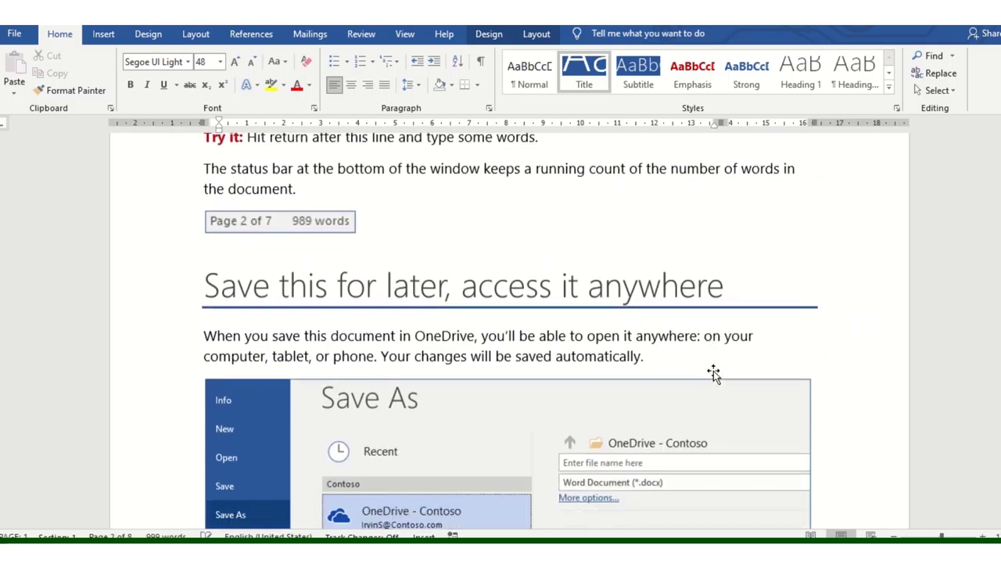
{"action": "scroll", "coordinate": [713, 373], "scroll_direction": "down", "scroll_amount": 3}
{"action": "scroll", "coordinate": [714, 373], "scroll_direction": "down", "scroll_amount": 3}
{"action": "scroll", "coordinate": [714, 372], "scroll_direction": "down", "scroll_amount": 1}
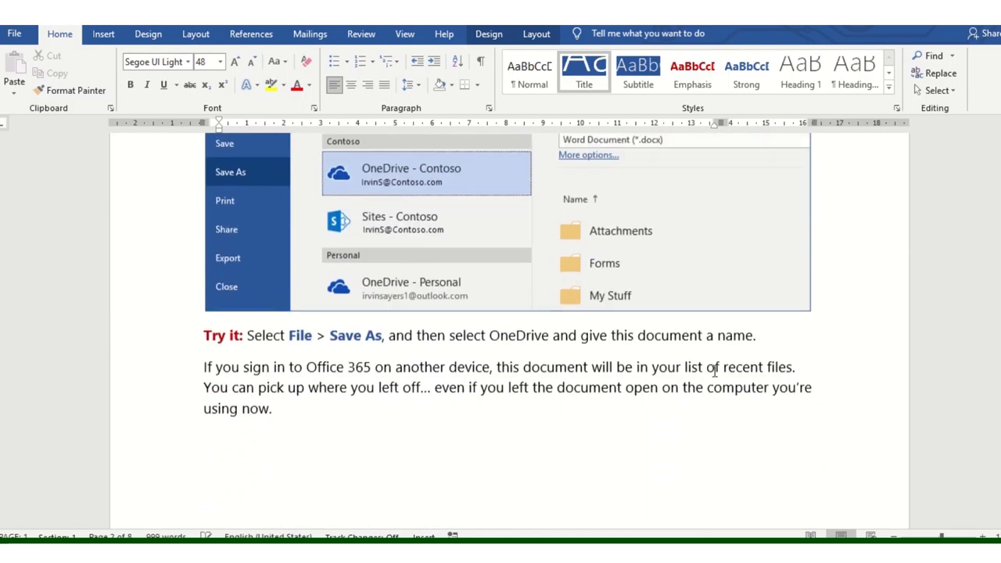
{"action": "scroll", "coordinate": [714, 371], "scroll_direction": "down", "scroll_amount": 2}
{"action": "scroll", "coordinate": [714, 370], "scroll_direction": "up", "scroll_amount": 3}
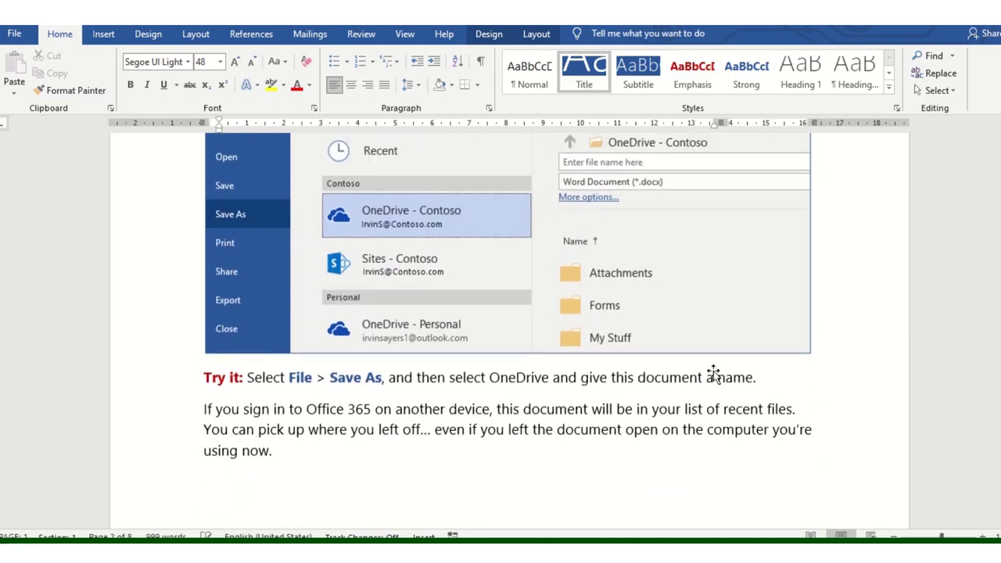
{"action": "scroll", "coordinate": [713, 373], "scroll_direction": "up", "scroll_amount": 4}
{"action": "scroll", "coordinate": [713, 371], "scroll_direction": "down", "scroll_amount": 3}
{"action": "scroll", "coordinate": [509, 331], "scroll_direction": "down", "scroll_amount": 2}
{"action": "scroll", "coordinate": [509, 333], "scroll_direction": "down", "scroll_amount": 3}
{"action": "scroll", "coordinate": [523, 341], "scroll_direction": "down", "scroll_amount": 5}
{"action": "scroll", "coordinate": [533, 346], "scroll_direction": "down", "scroll_amount": 1}
{"action": "scroll", "coordinate": [296, 201], "scroll_direction": "down", "scroll_amount": 1}
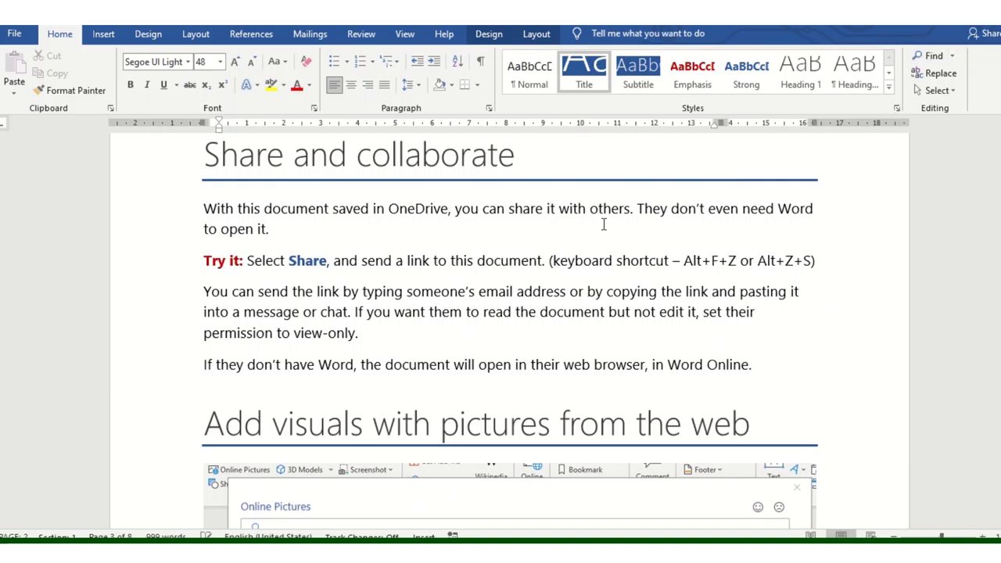
{"action": "mouse_move", "coordinate": [476, 423]}
{"action": "scroll", "coordinate": [516, 351], "scroll_direction": "down", "scroll_amount": 5}
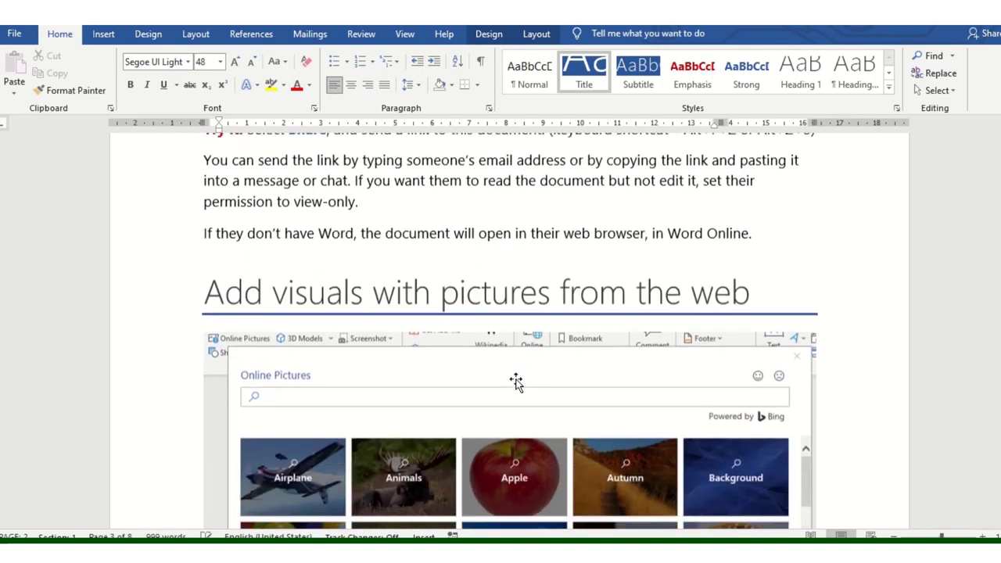
{"action": "scroll", "coordinate": [516, 319], "scroll_direction": "up", "scroll_amount": 2}
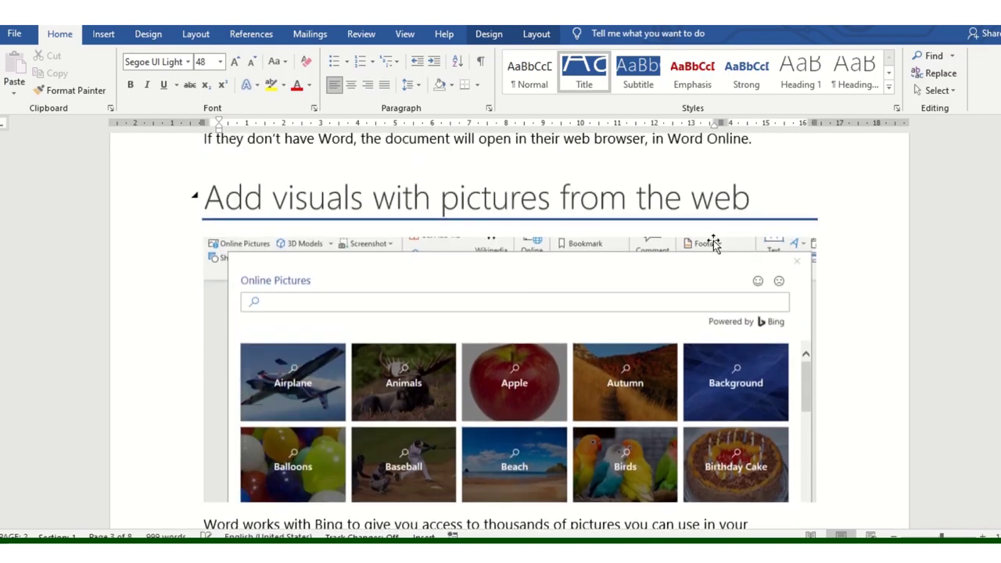
{"action": "scroll", "coordinate": [669, 308], "scroll_direction": "down", "scroll_amount": 3}
{"action": "scroll", "coordinate": [427, 354], "scroll_direction": "down", "scroll_amount": 3}
{"action": "scroll", "coordinate": [529, 333], "scroll_direction": "down", "scroll_amount": 1}
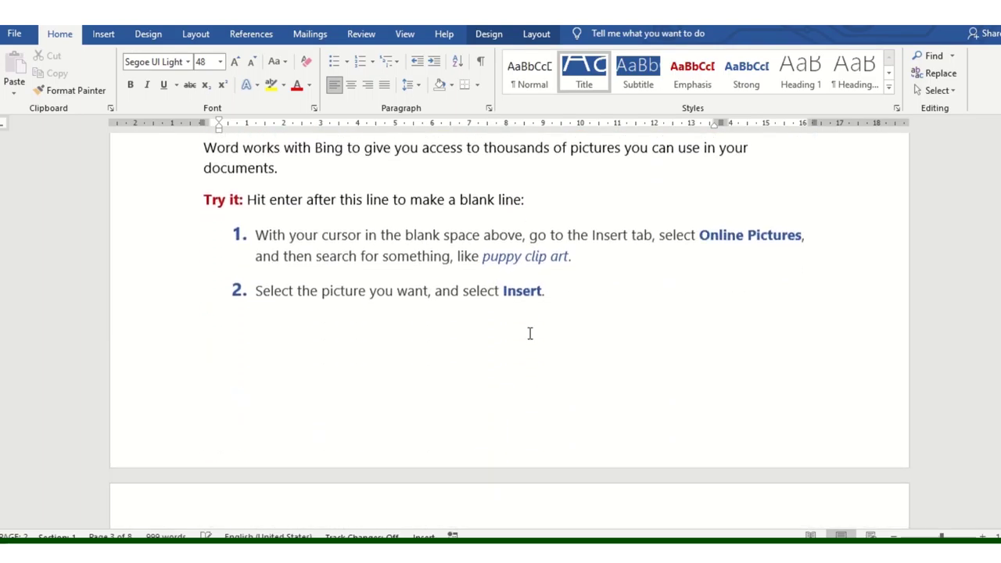
{"action": "scroll", "coordinate": [529, 333], "scroll_direction": "down", "scroll_amount": 2}
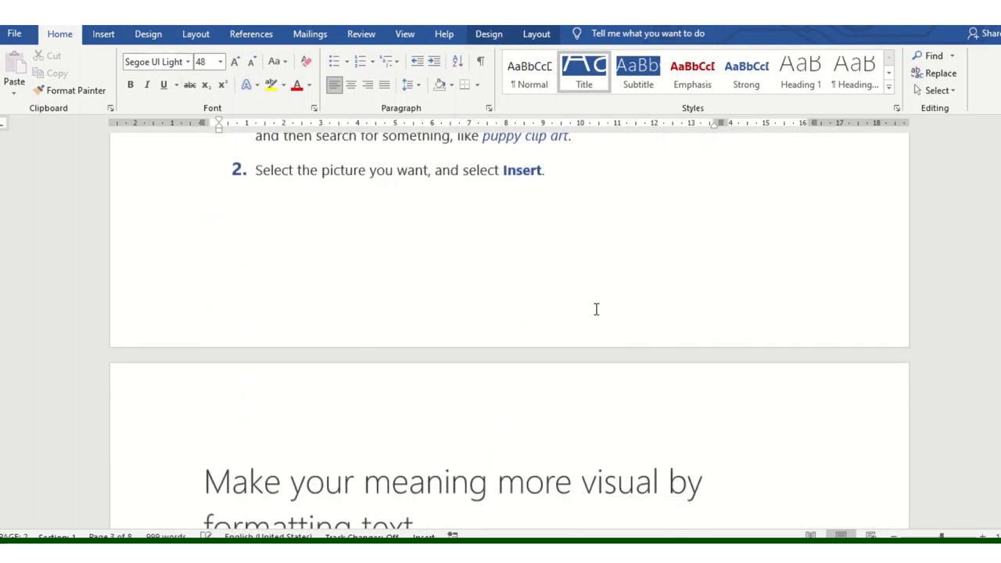
{"action": "scroll", "coordinate": [591, 431], "scroll_direction": "down", "scroll_amount": 1}
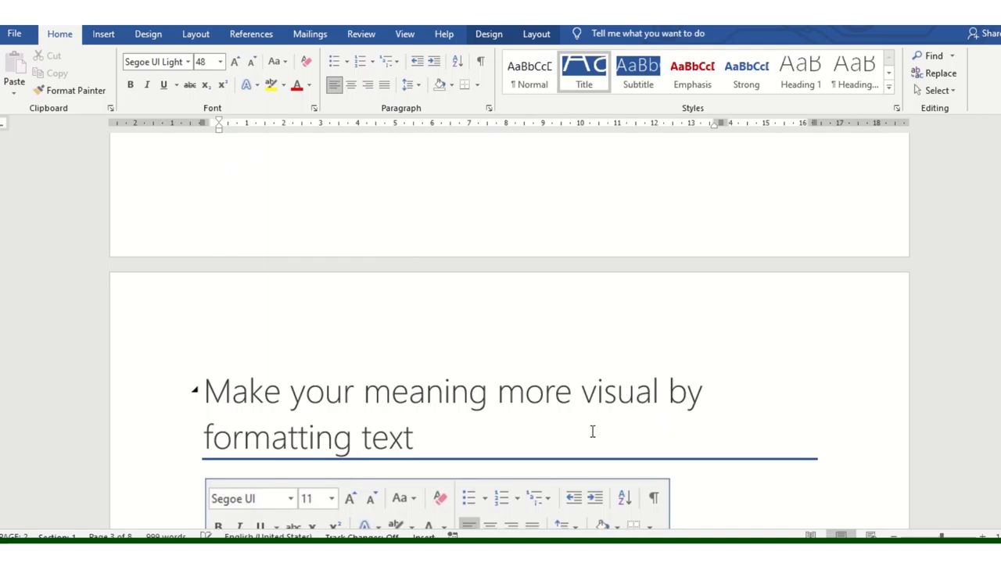